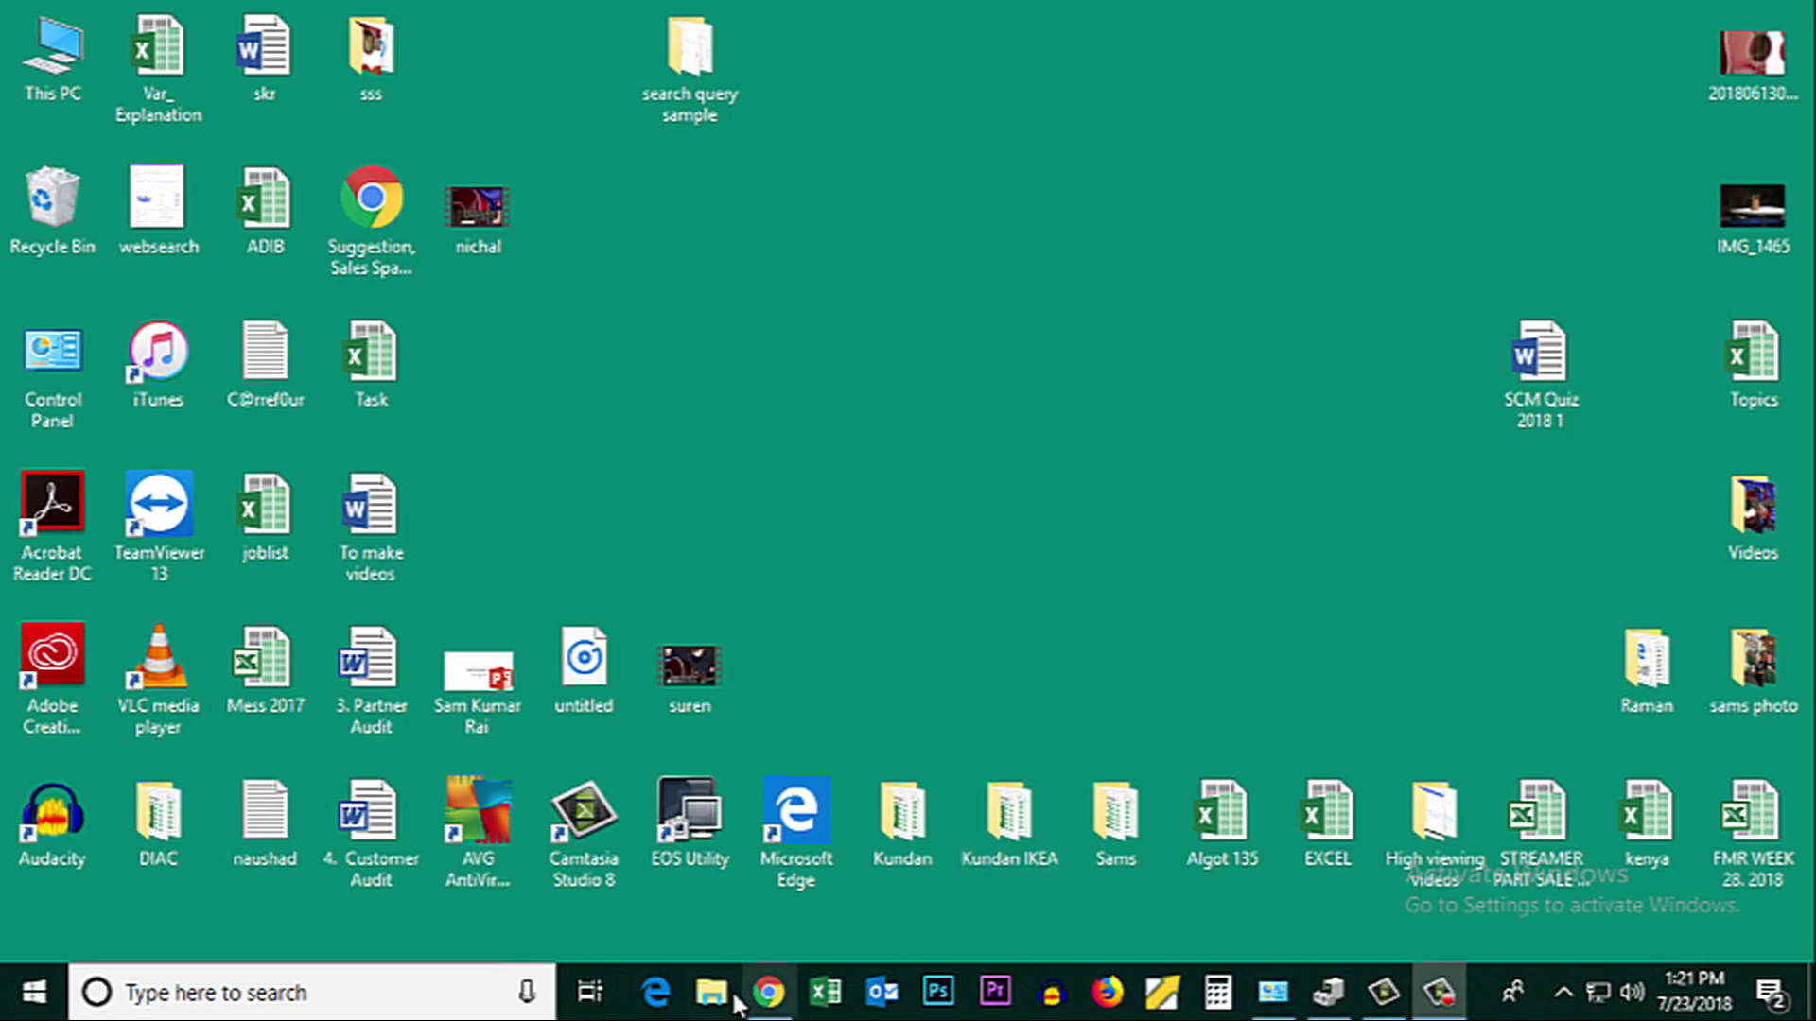
Load icloud.com in a new Chrome tab
click(767, 993)
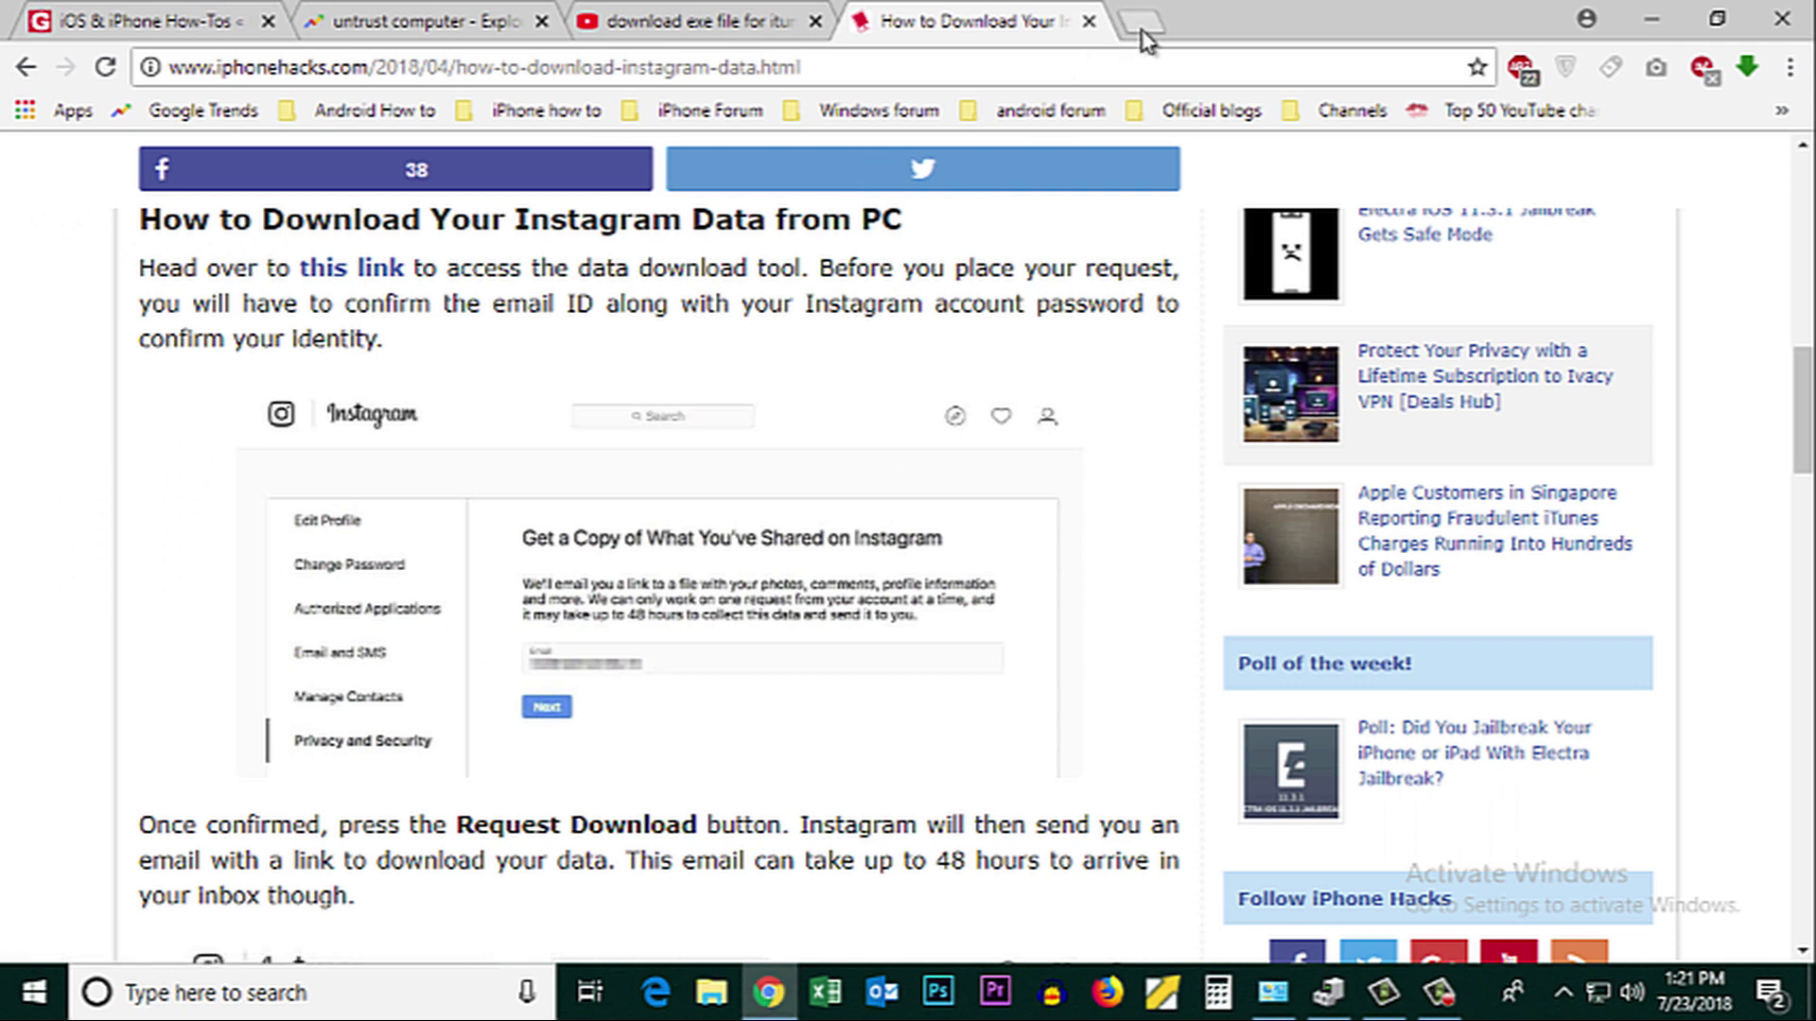
click(1136, 29)
text(i)
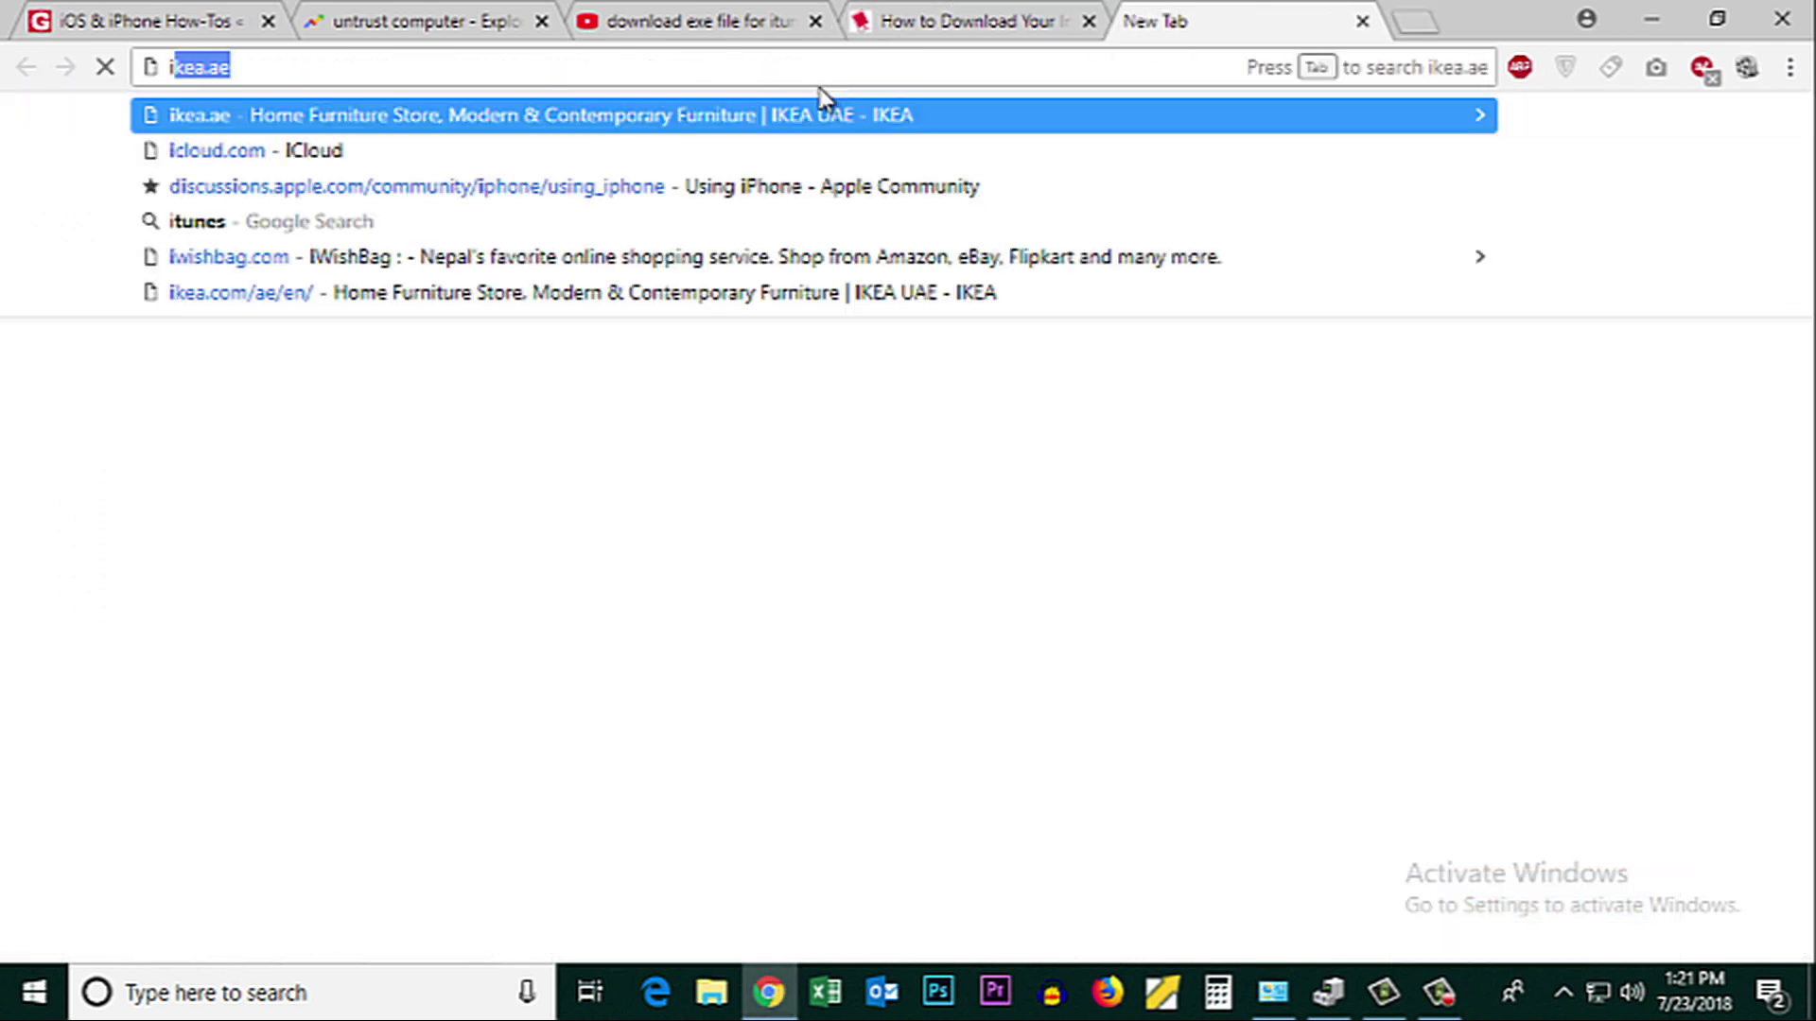
text(cloud.com)
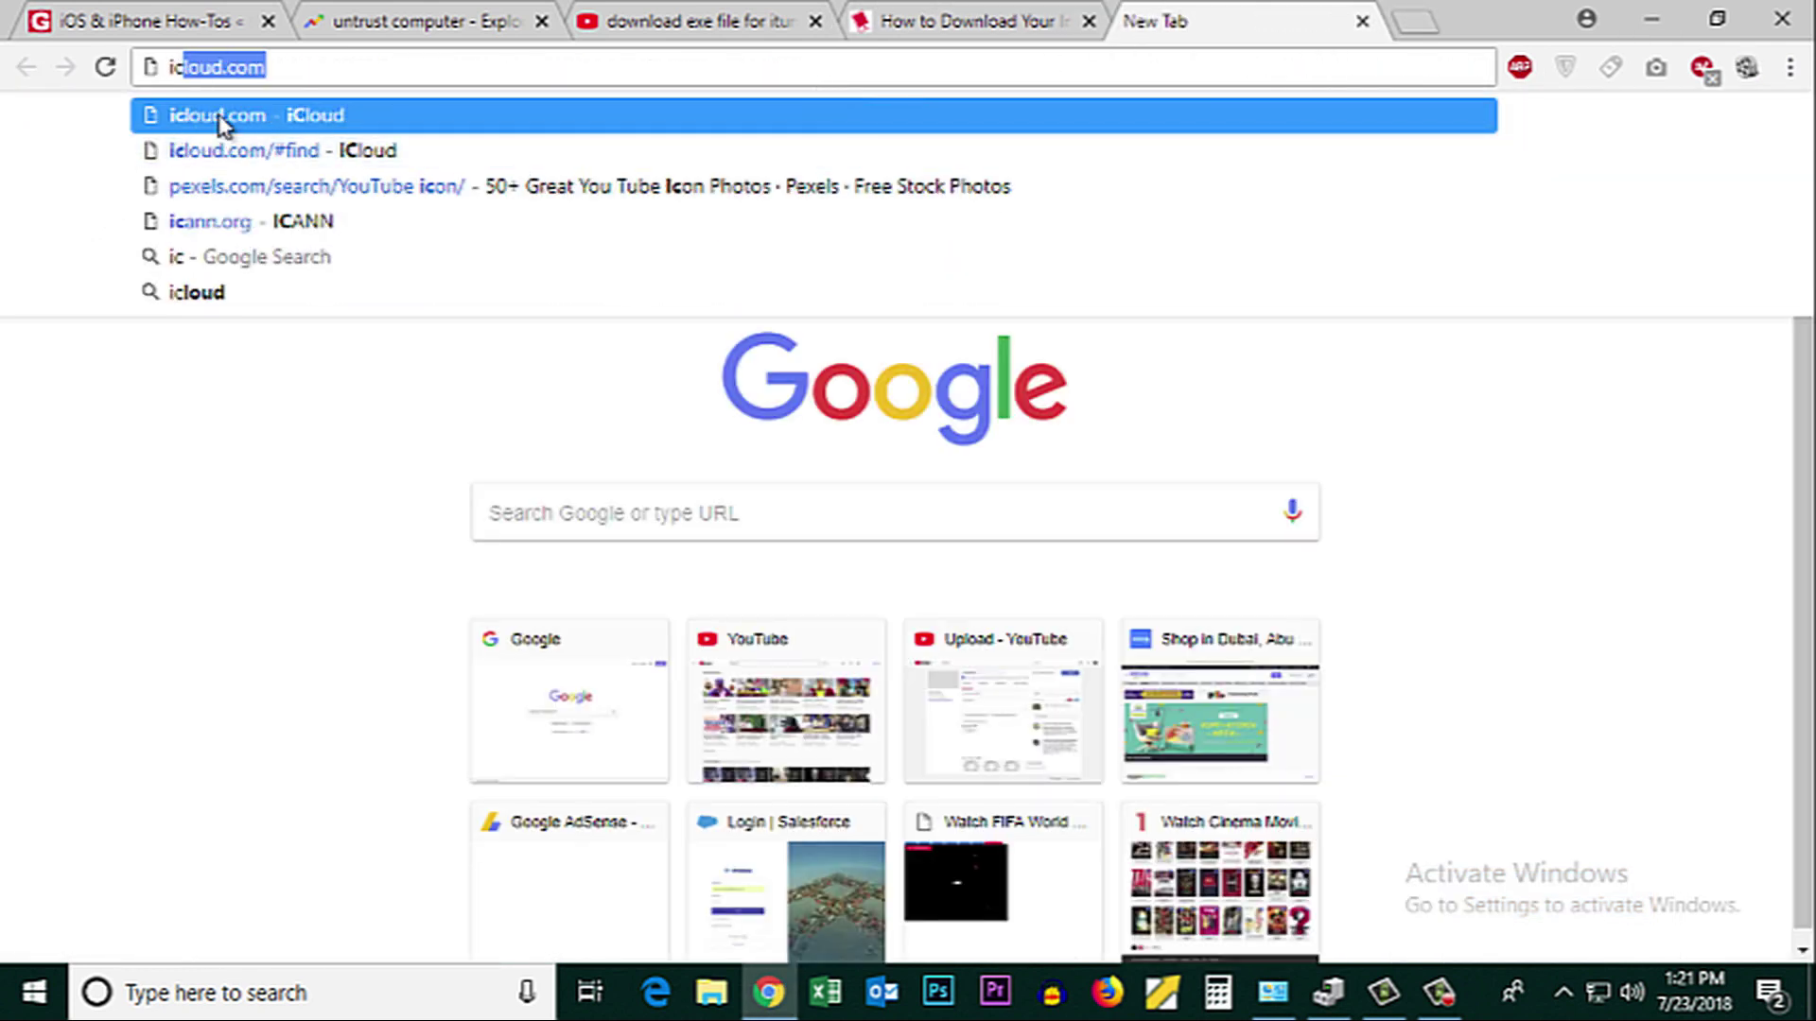
click(223, 117)
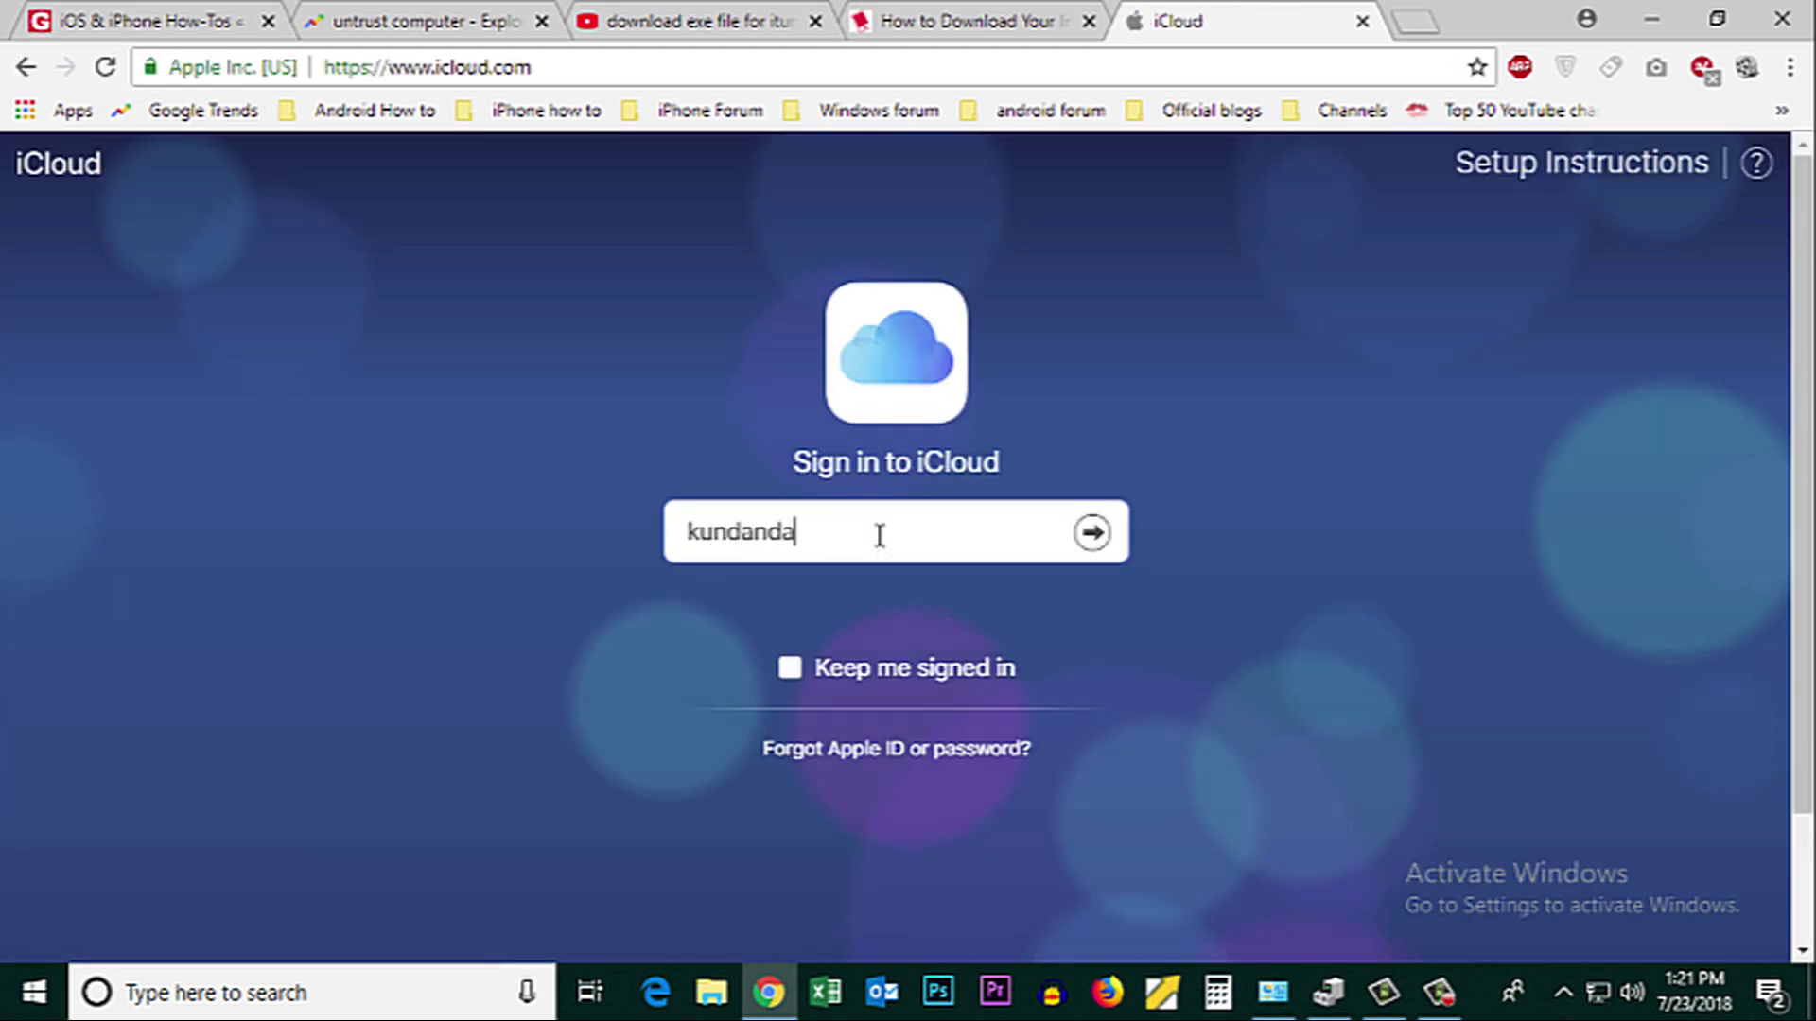
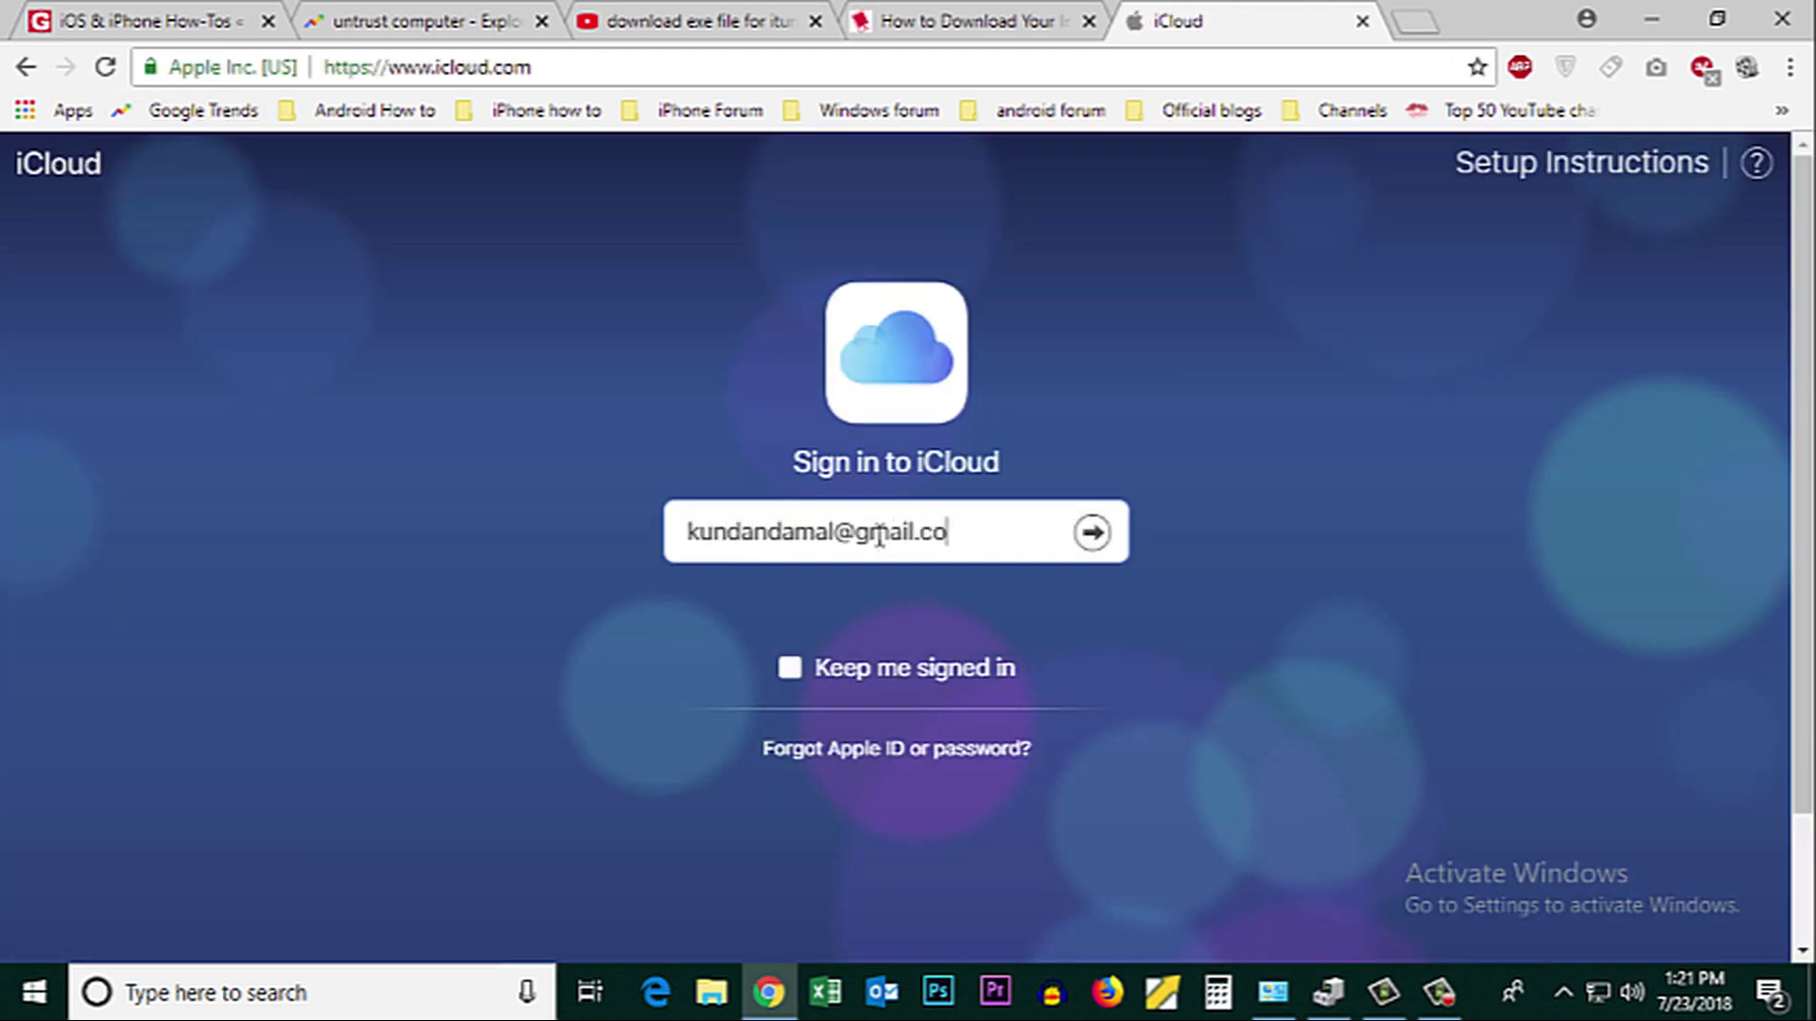
Sign in to iCloud with the Apple ID and pasted password
key(Return)
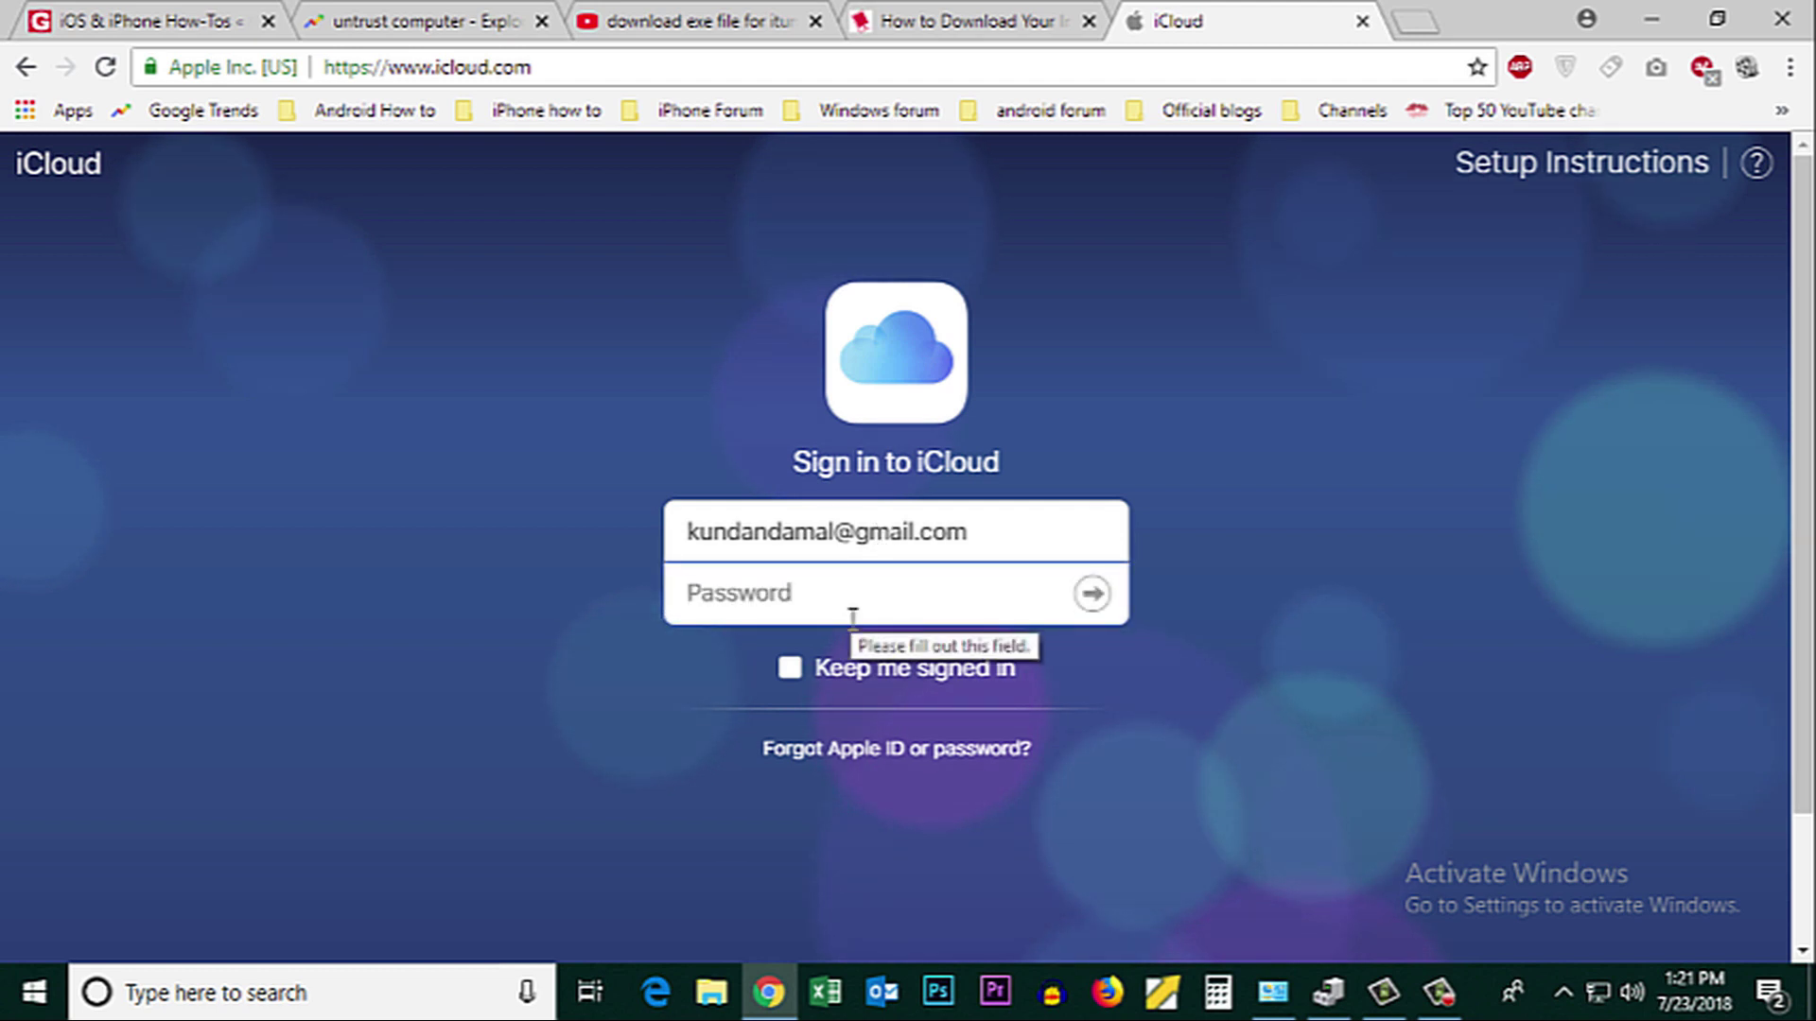
key(ctrl+v)
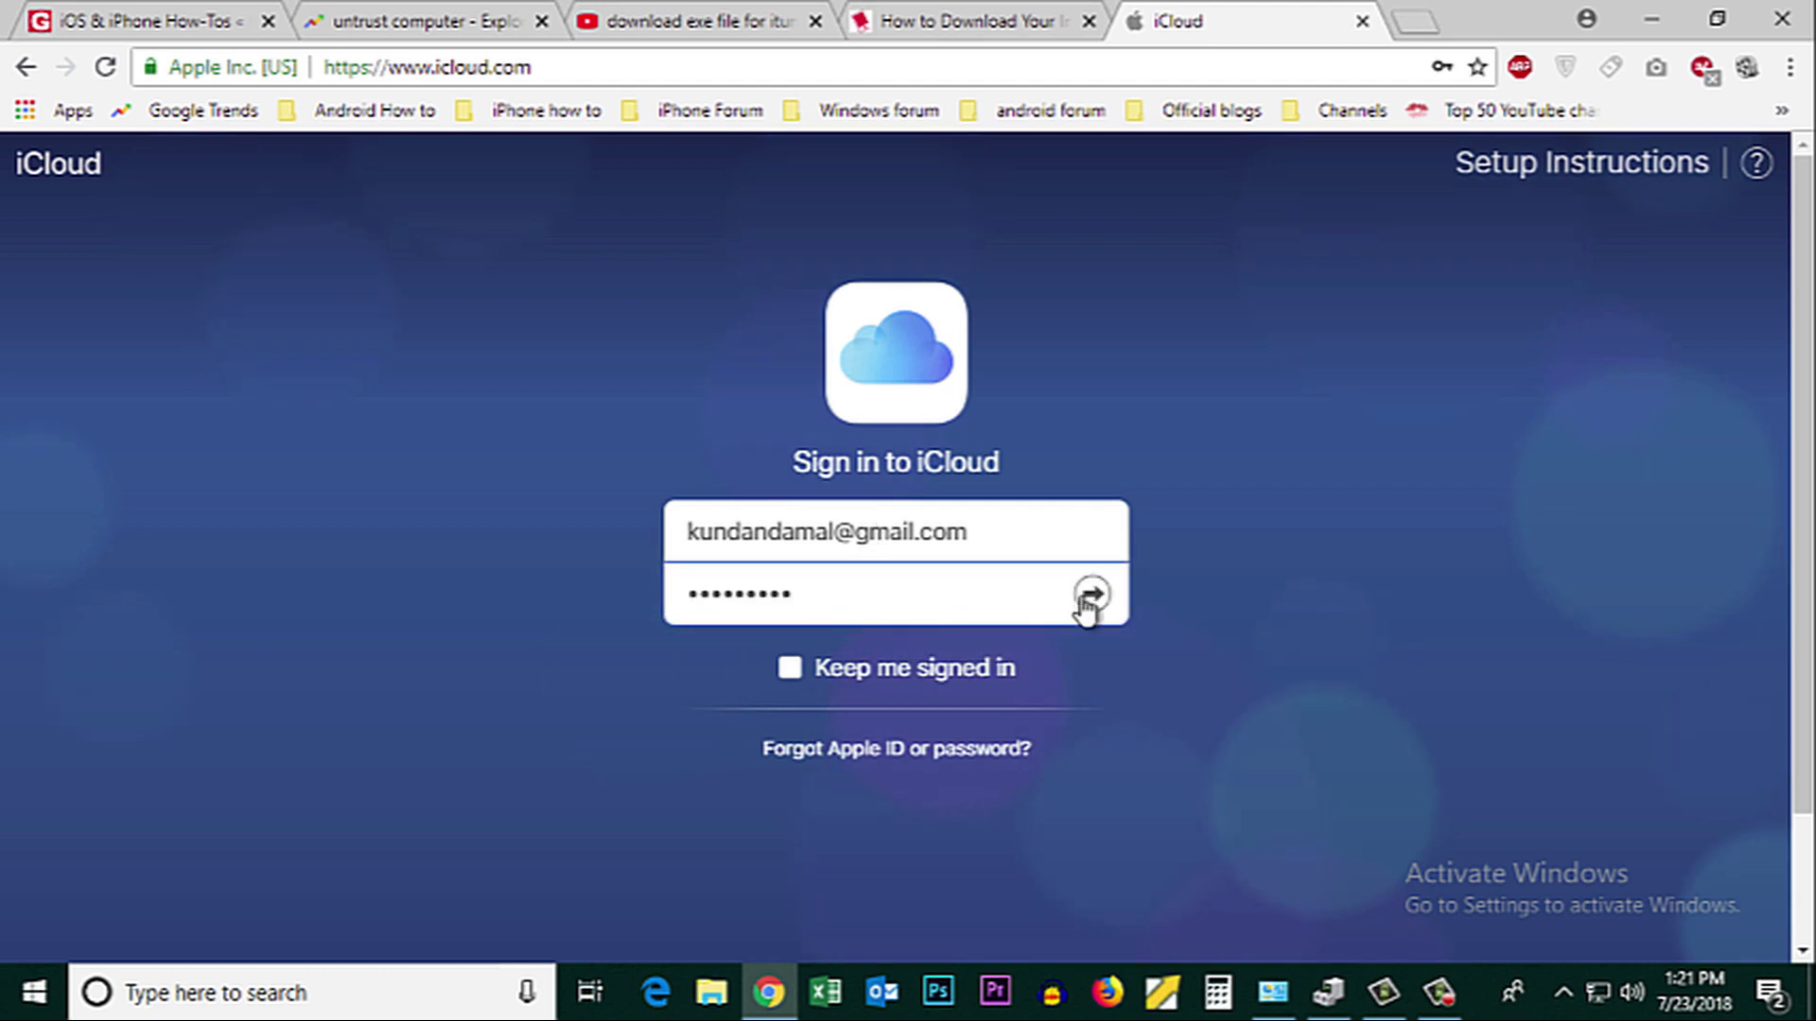
click(1090, 593)
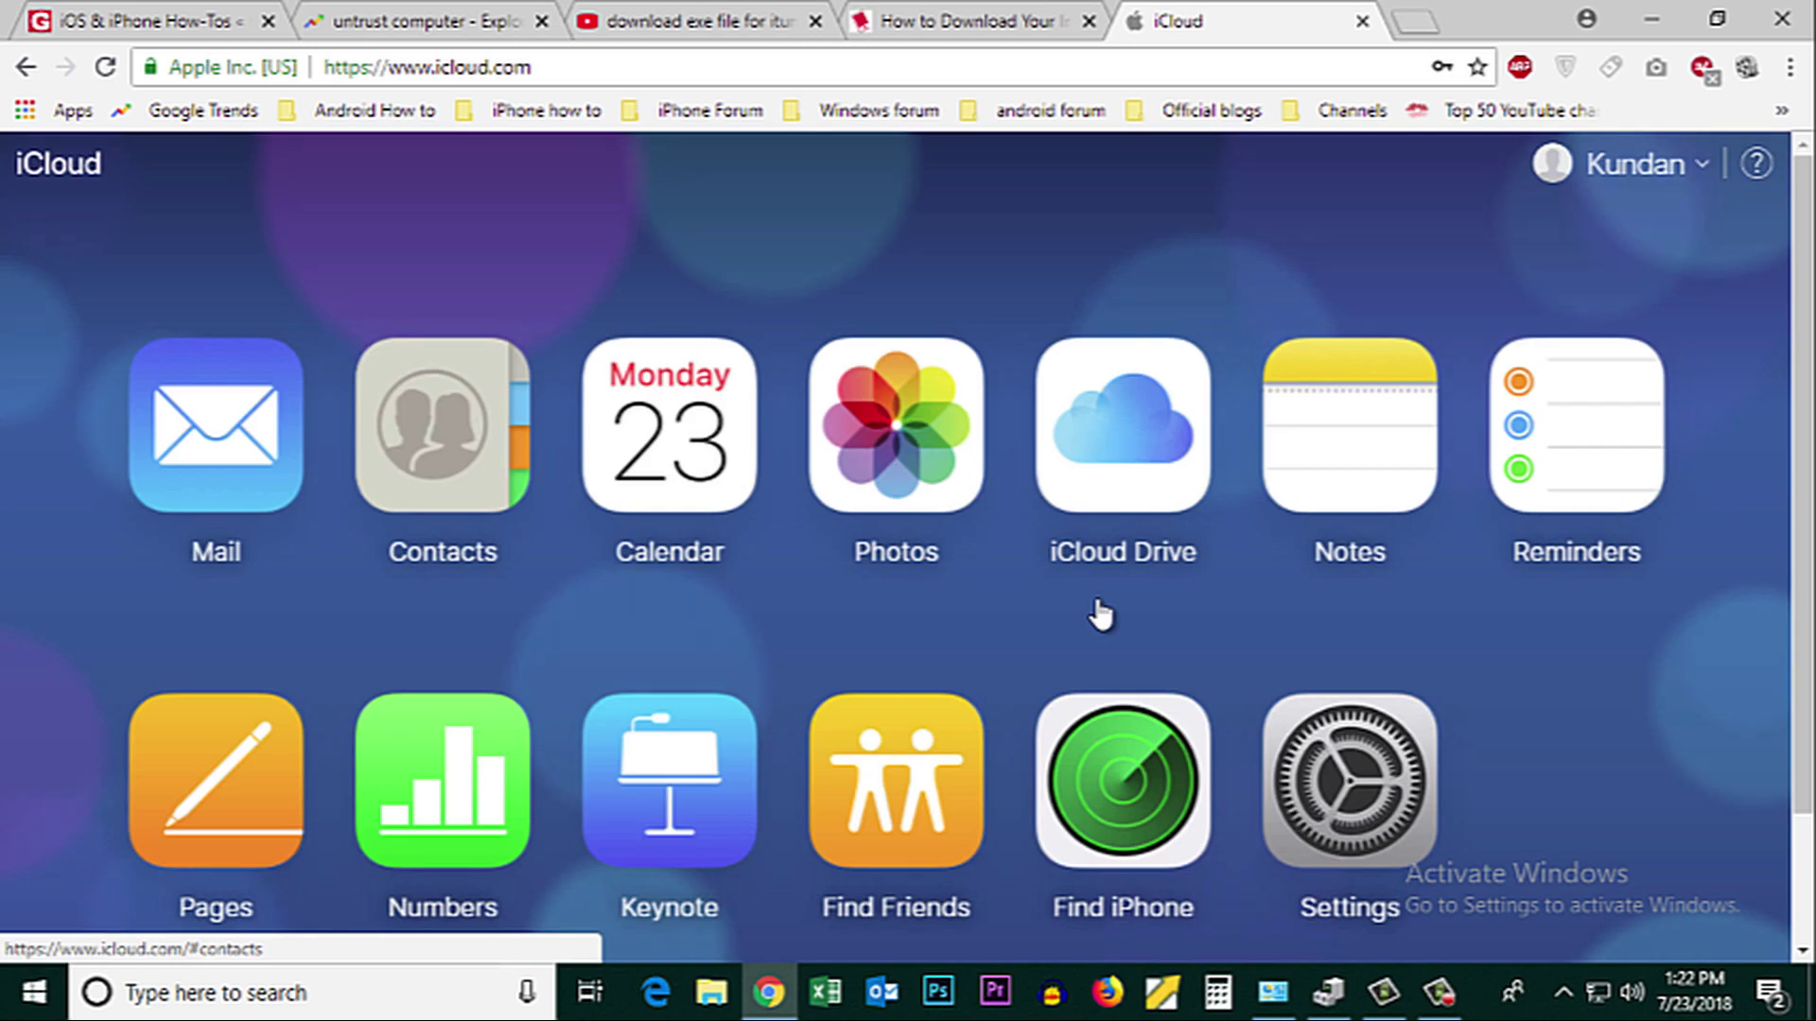
Open Find iPhone and switch its map style to Satellite
click(1129, 805)
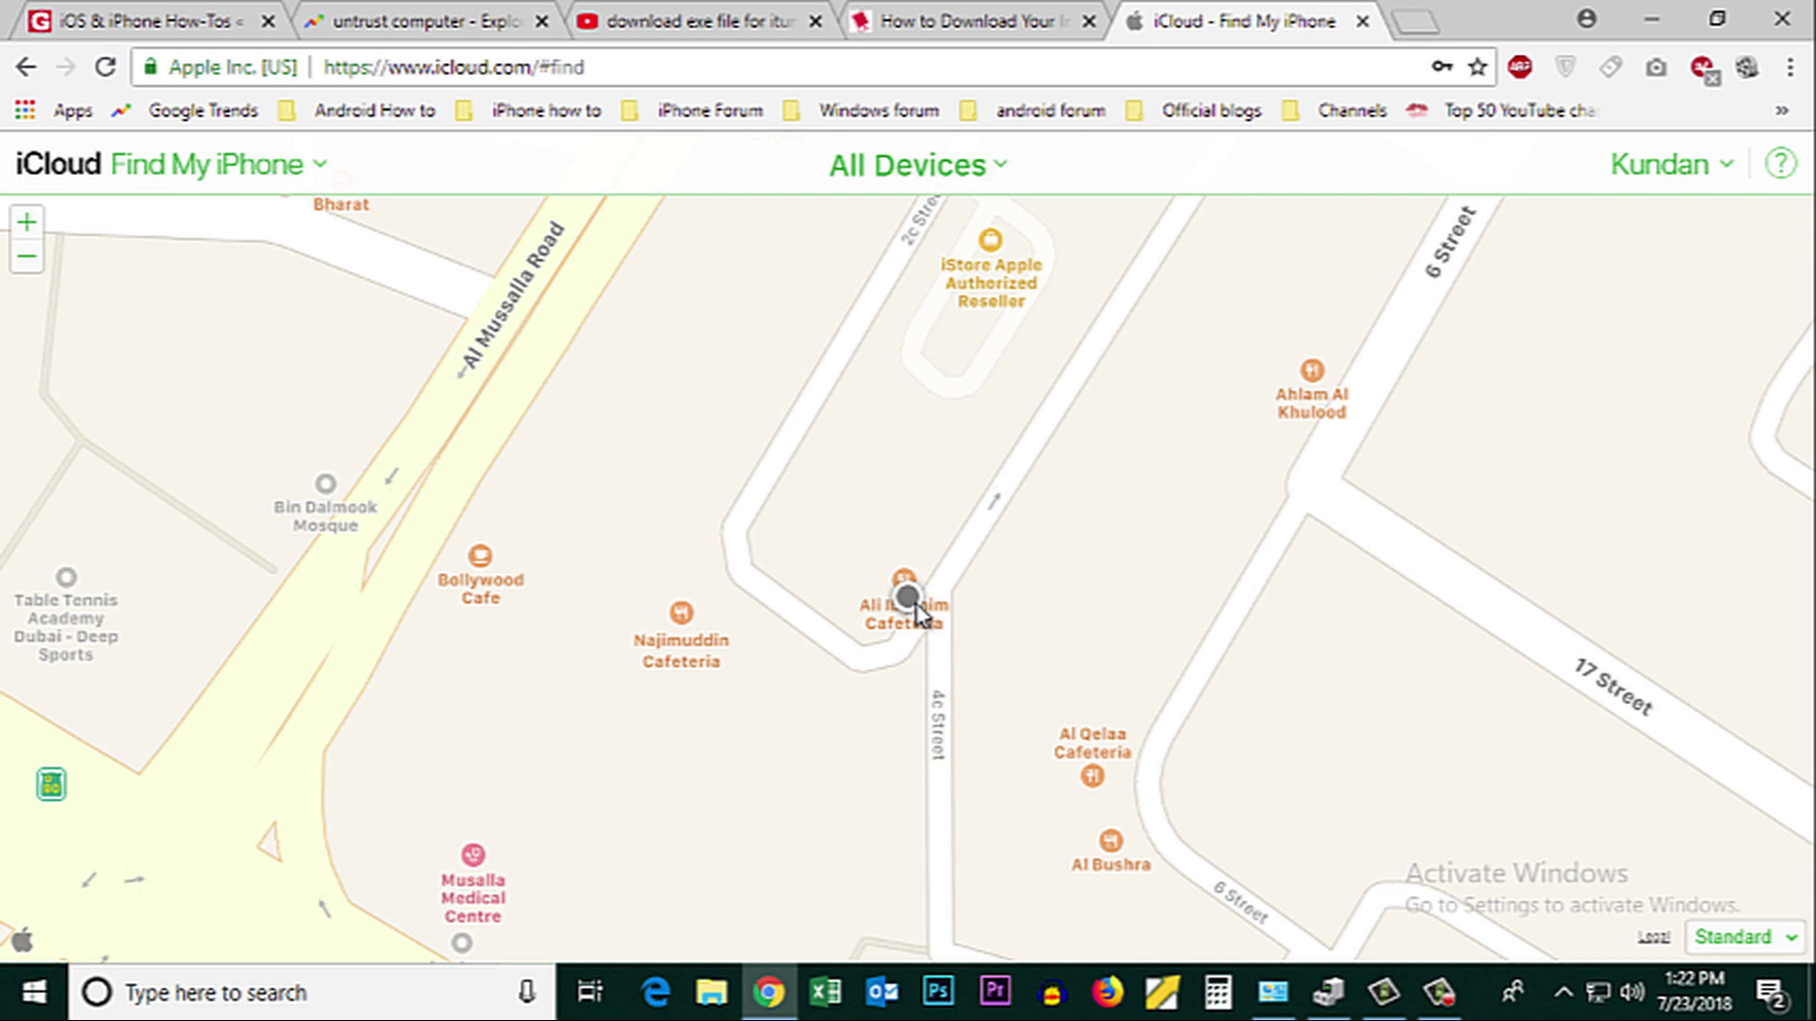
click(1767, 939)
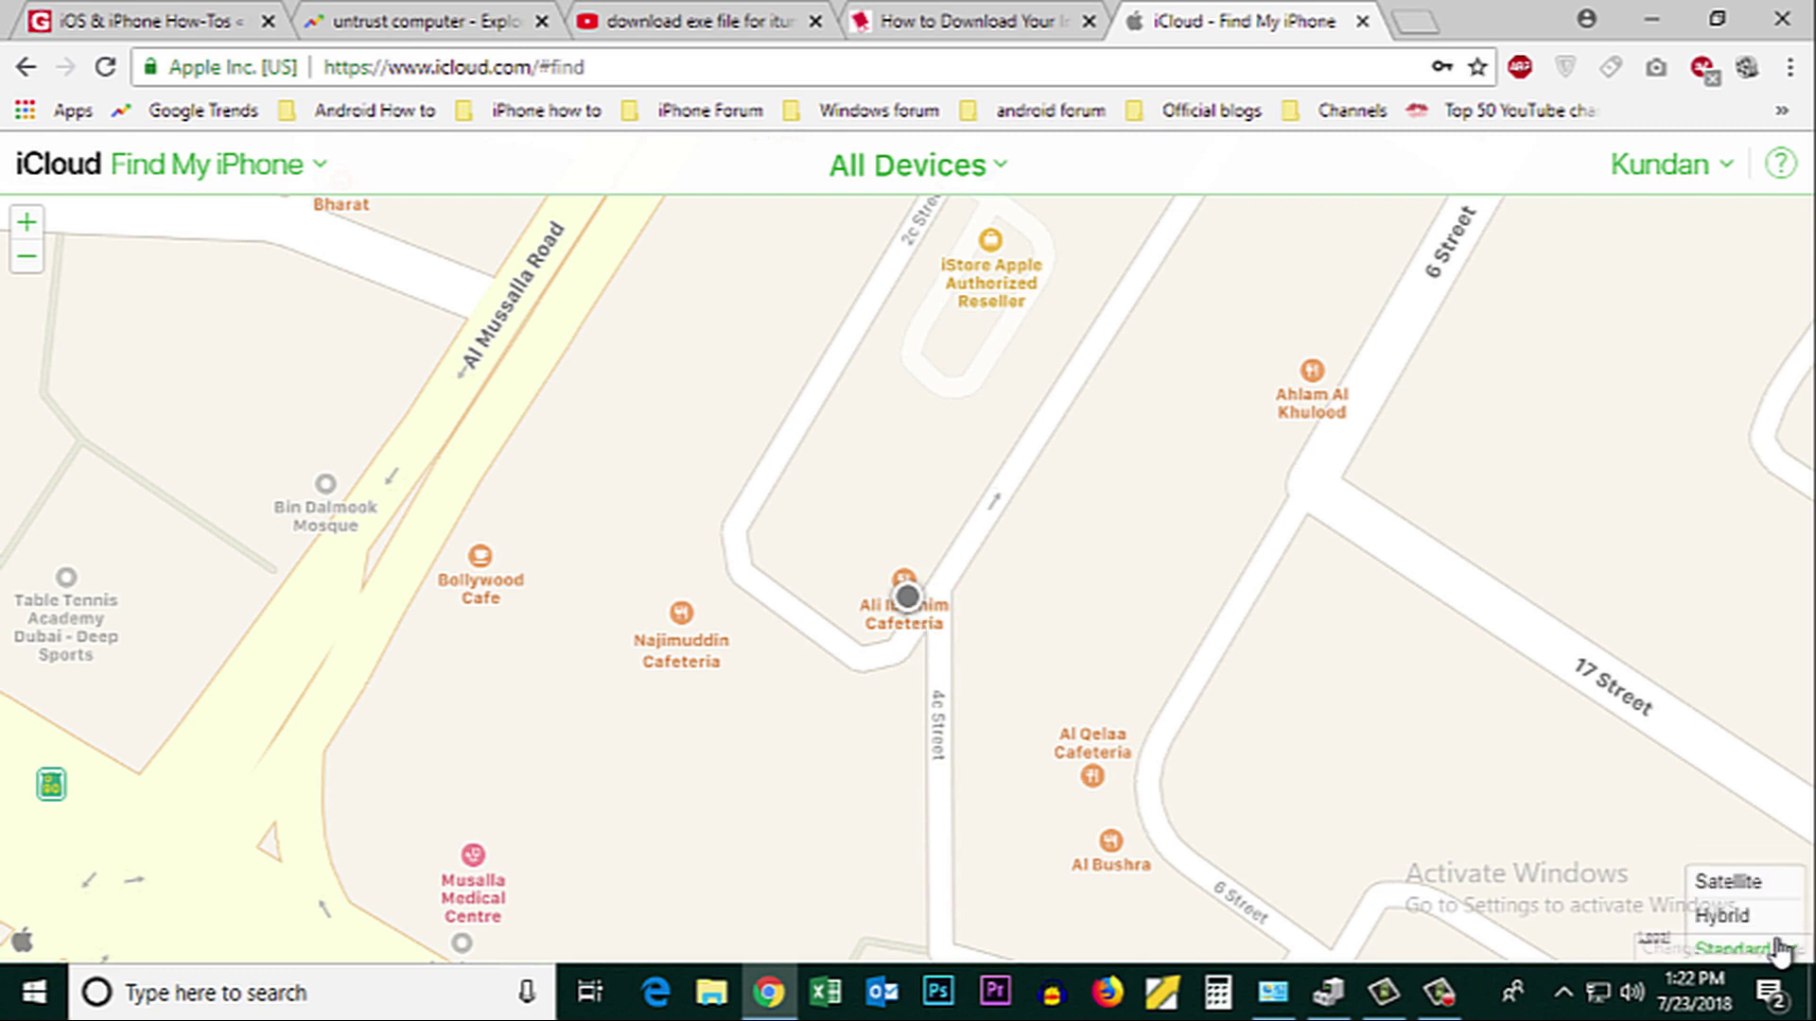
click(1732, 868)
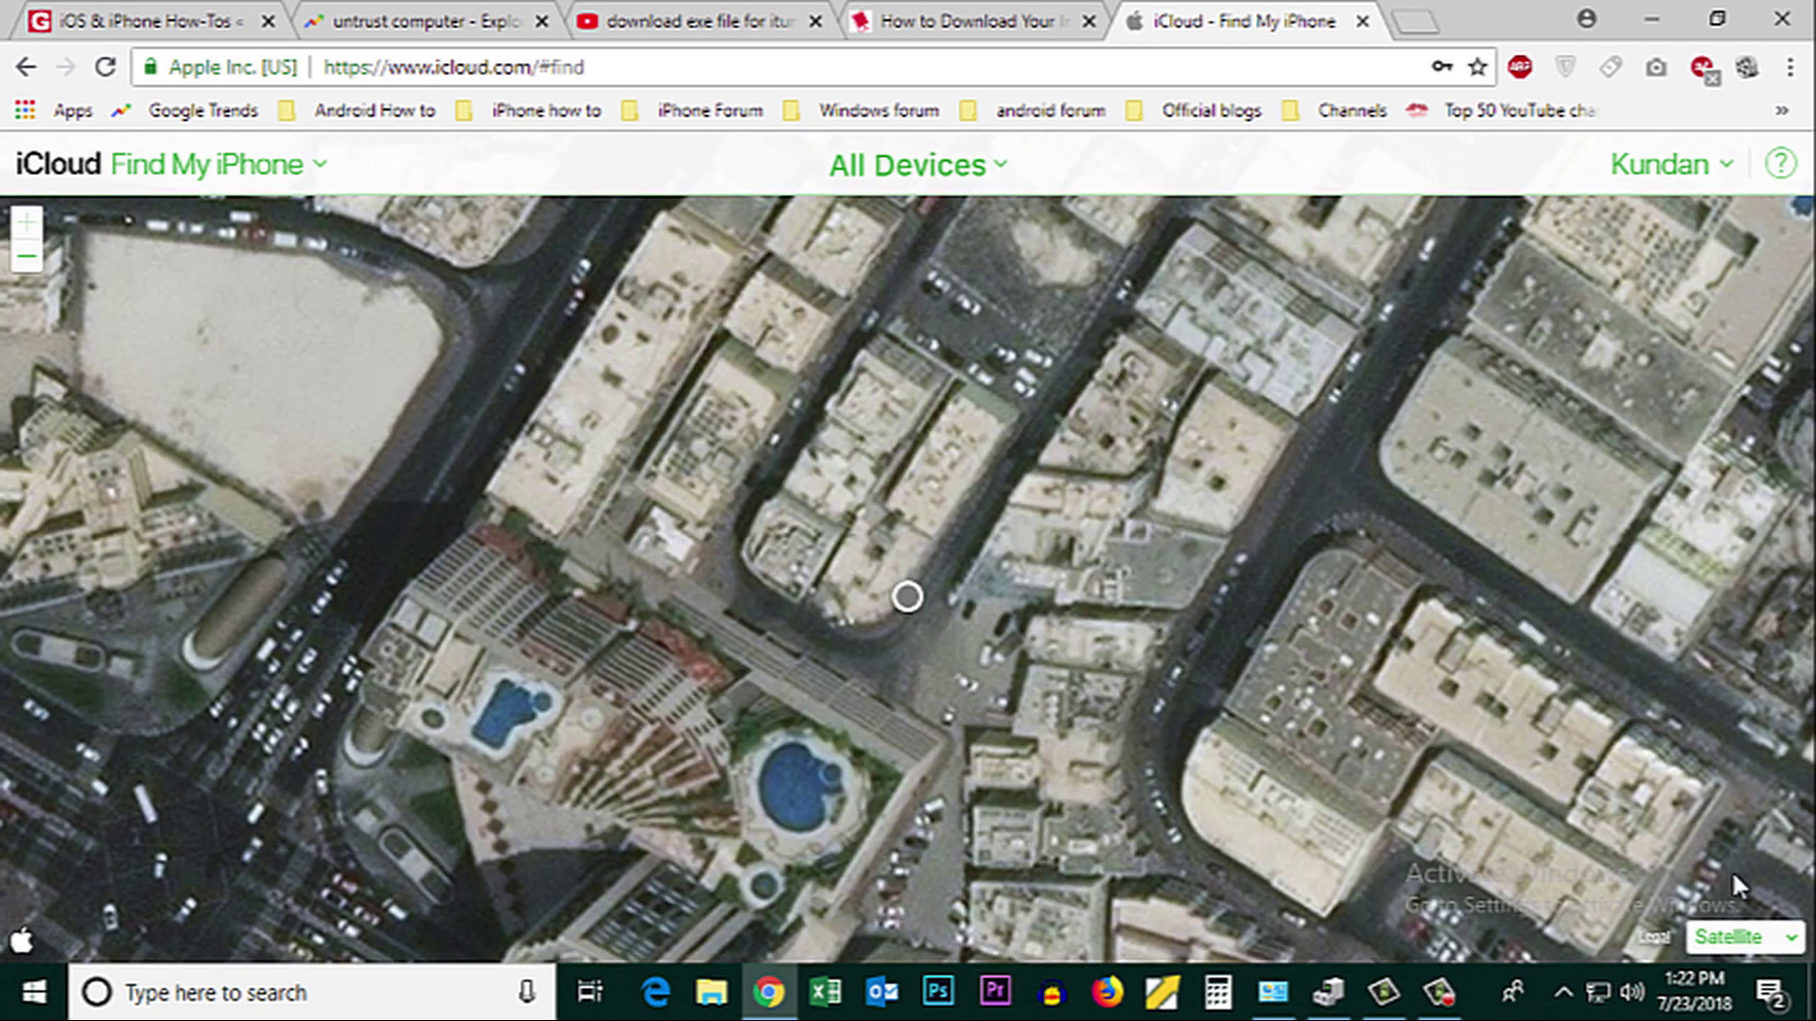